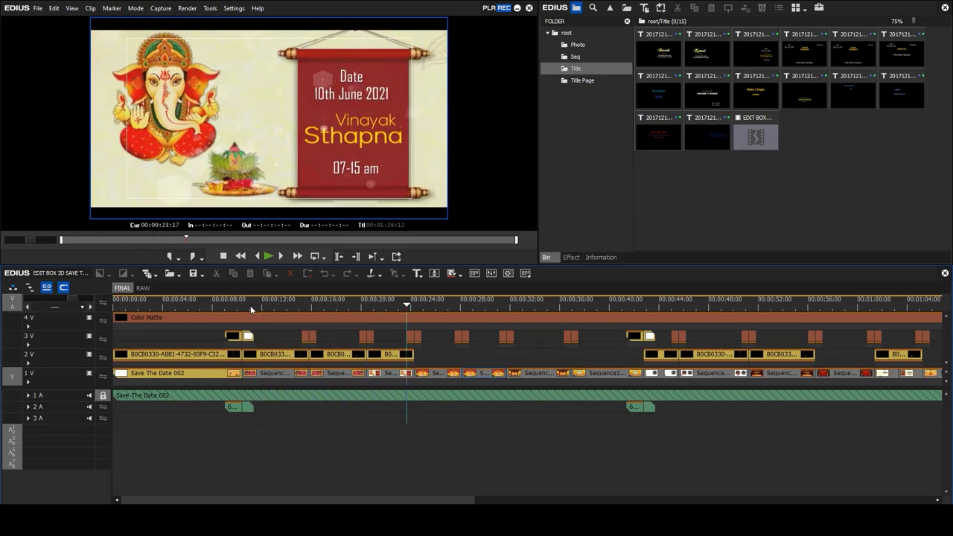
# - Scrub through the FINAL sequence from start to end to examine the wedding invitation's scenes, with the timeline zoom set to Fit
pyautogui.click(113, 305)
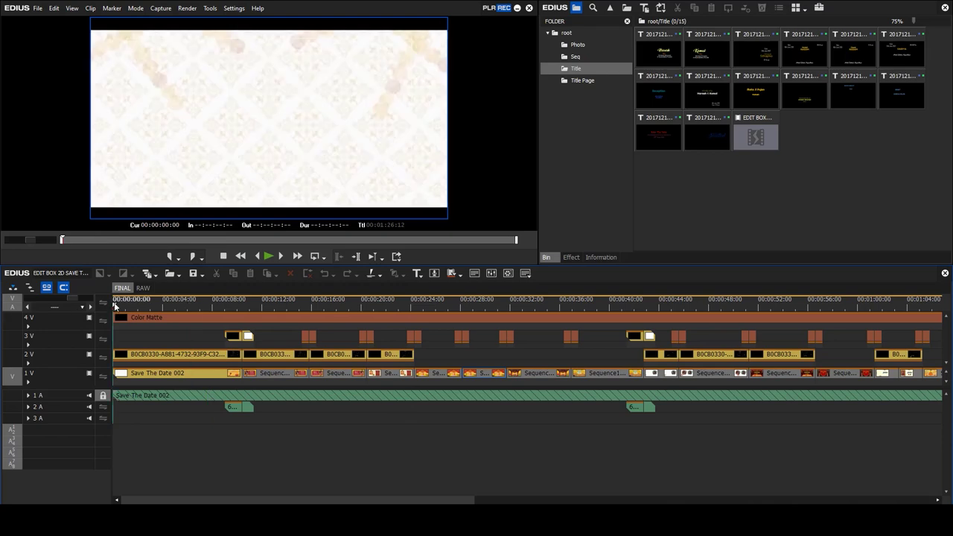
pyautogui.moveTo(116, 306); pyautogui.dragTo(658, 374)
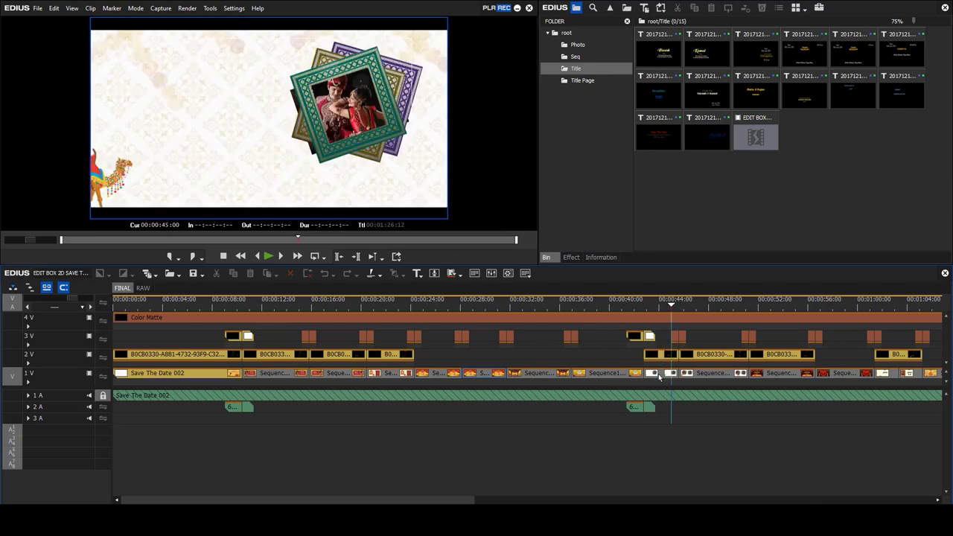
pyautogui.moveTo(432, 500); pyautogui.dragTo(533, 500)
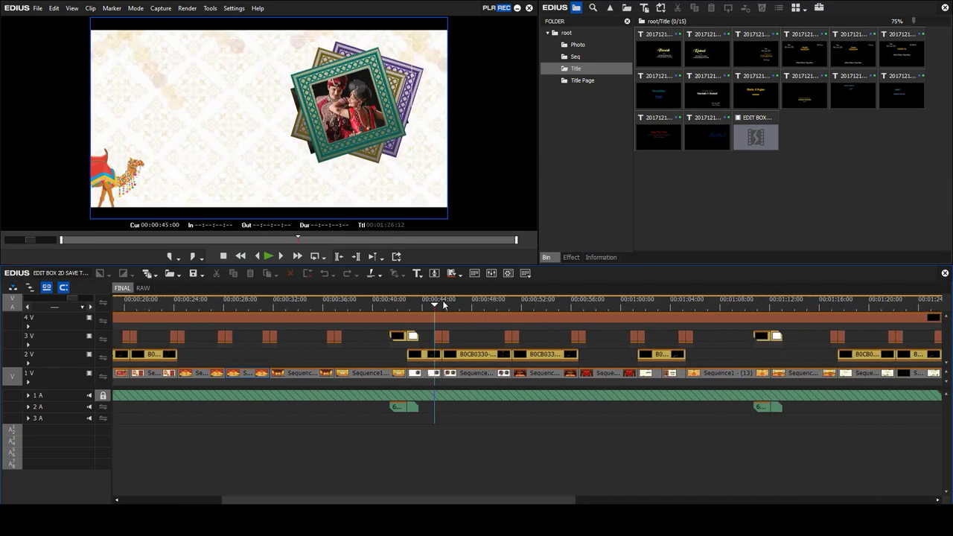
pyautogui.moveTo(439, 303); pyautogui.dragTo(770, 354)
pyautogui.moveTo(541, 494); pyautogui.dragTo(596, 491)
pyautogui.moveTo(591, 304); pyautogui.dragTo(791, 341)
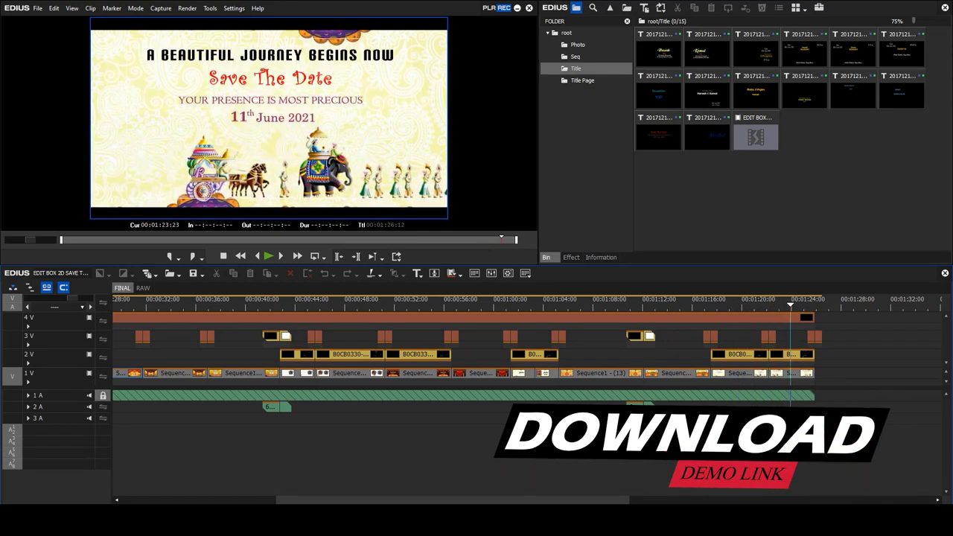
pyautogui.moveTo(575, 504); pyautogui.dragTo(413, 503)
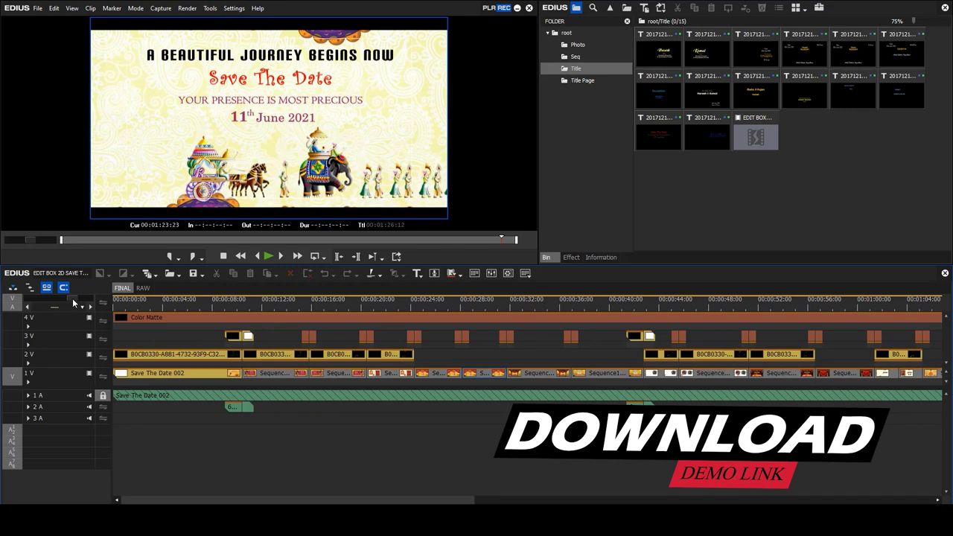
pyautogui.moveTo(73, 302); pyautogui.dragTo(189, 319)
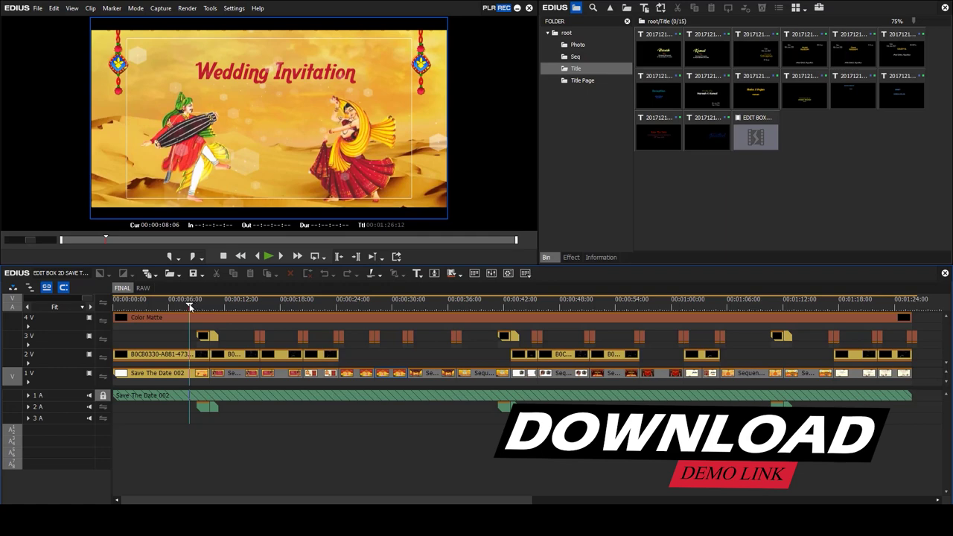
pyautogui.moveTo(196, 306); pyautogui.dragTo(308, 305)
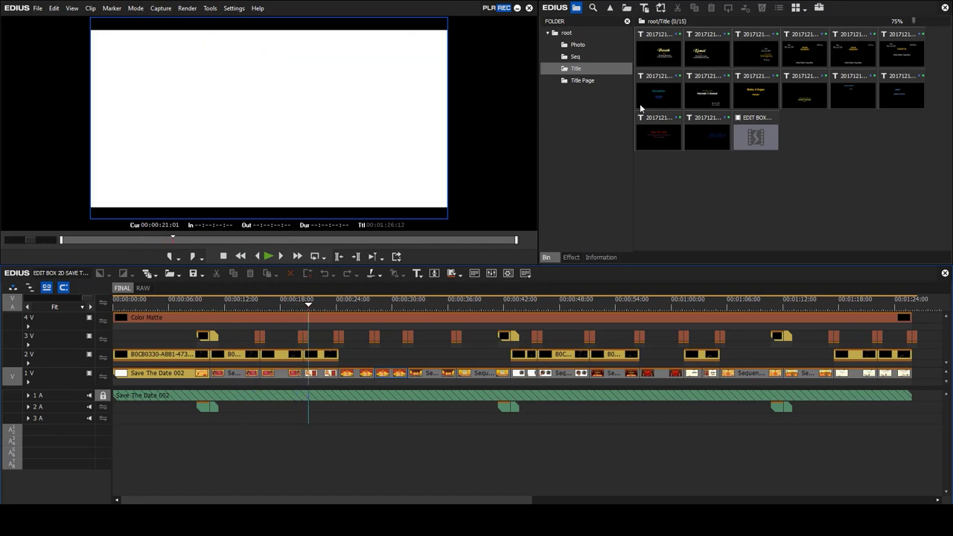
# - Go to the groom's scene at about 12 seconds and open its name title from the Title bin folder for editing
pyautogui.click(584, 68)
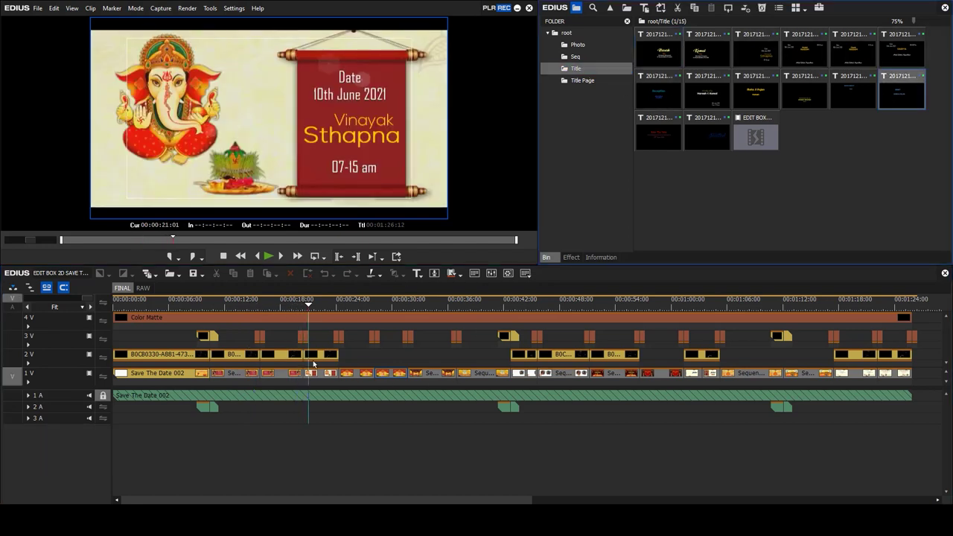
pyautogui.click(233, 306)
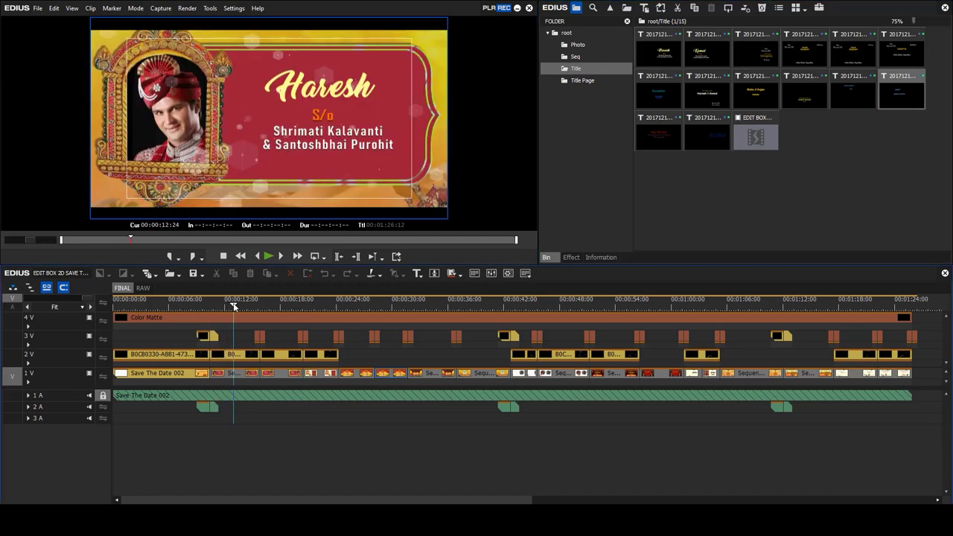
pyautogui.click(668, 52)
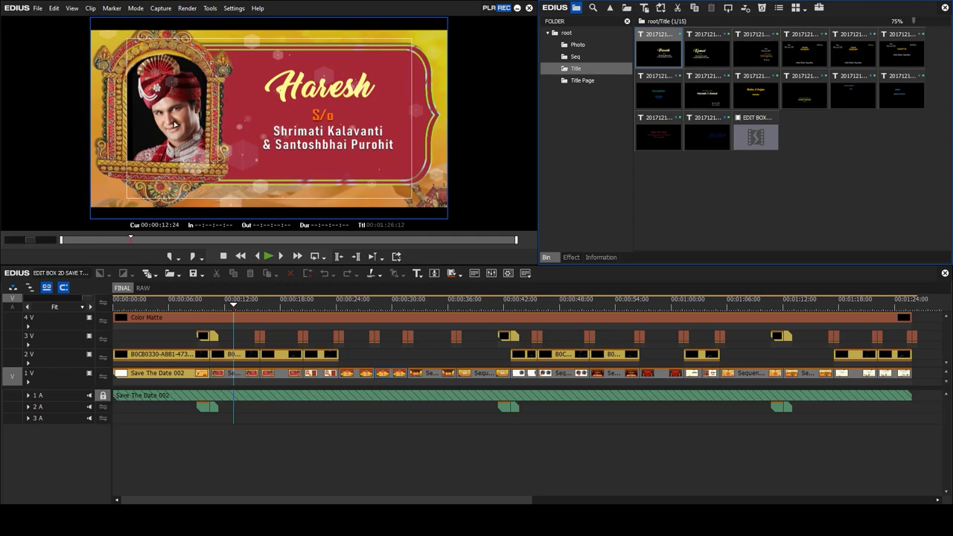
pyautogui.doubleClick(662, 55)
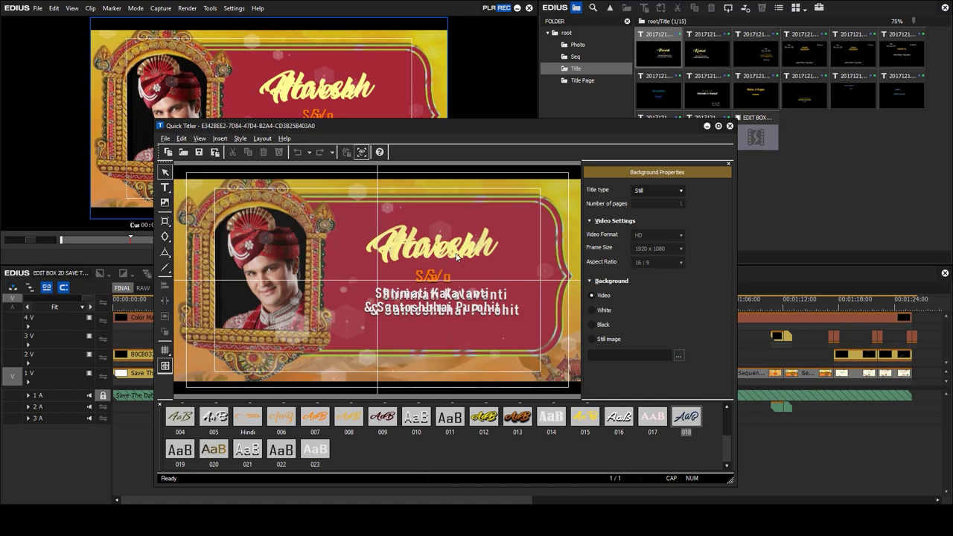
# - Replace the groom's first name in the title with the new name, align it over the original lettering and save the title
pyautogui.click(407, 248)
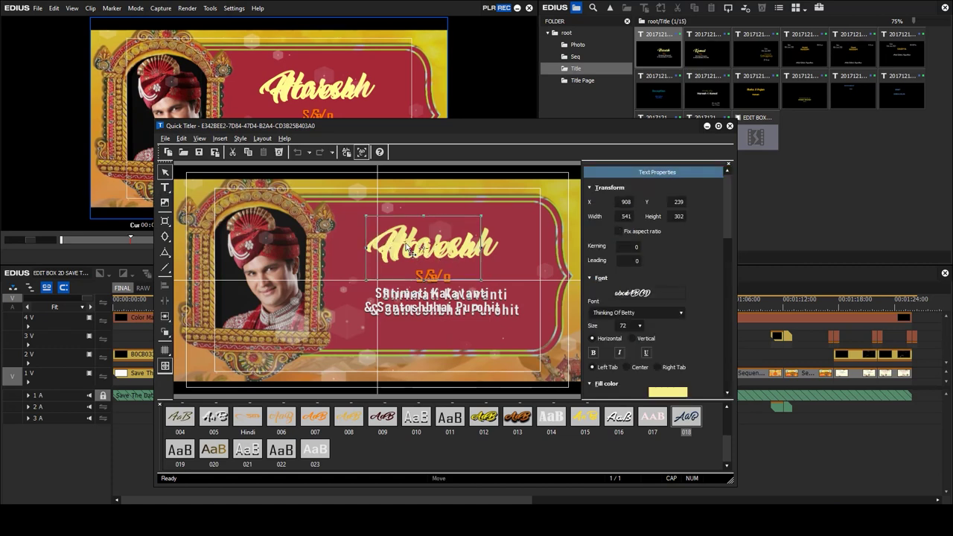
pyautogui.click(455, 254)
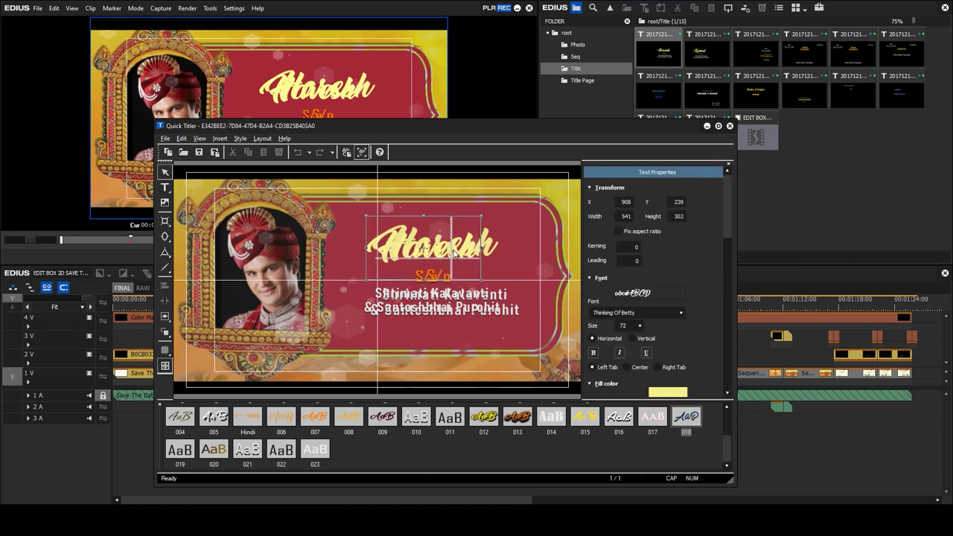
pyautogui.press('Home')
pyautogui.hotkey('shift', 'End')
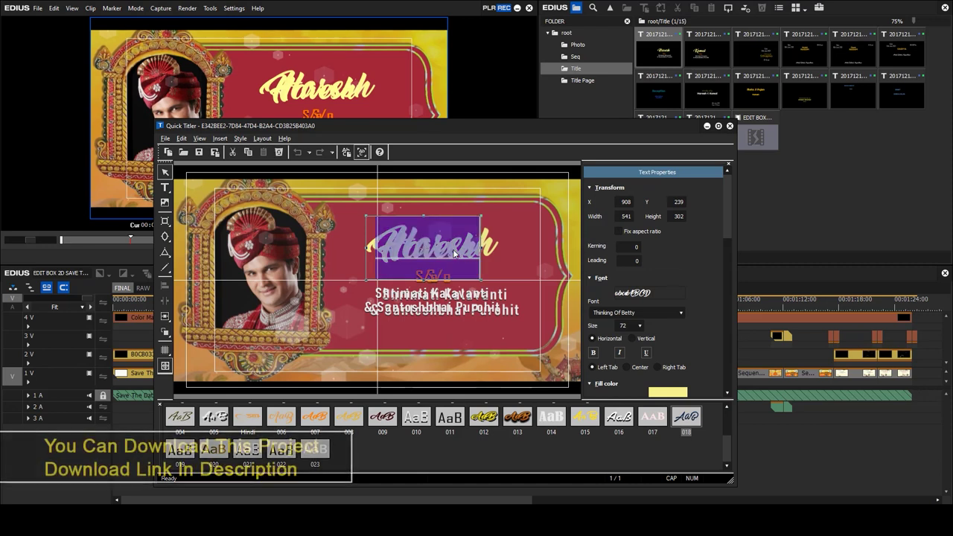
pyautogui.write('p')
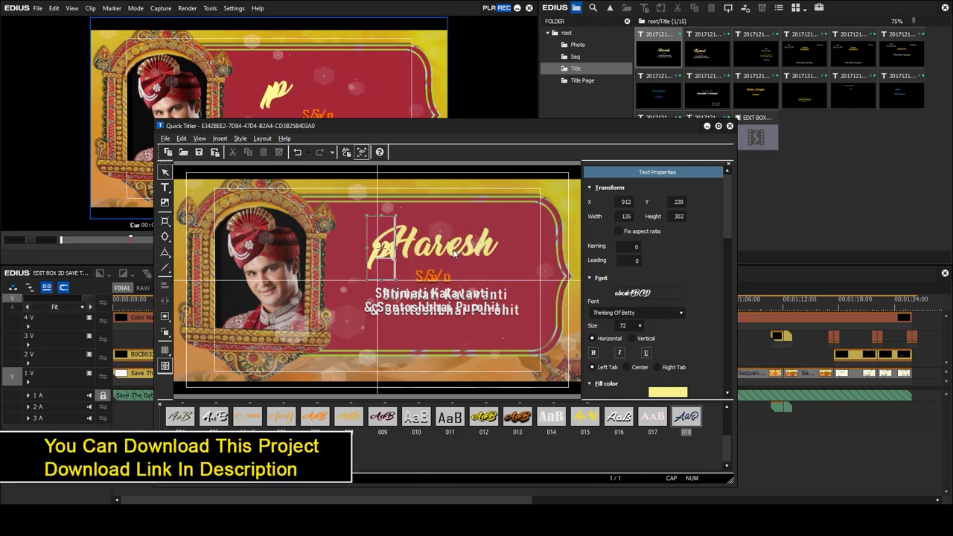
pyautogui.press('BackSpace')
pyautogui.write('H')
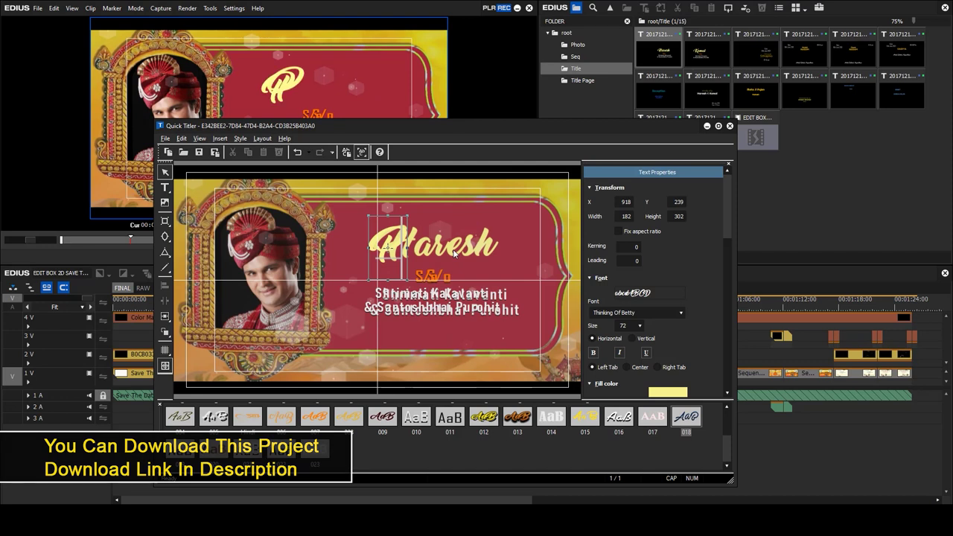
pyautogui.write('are')
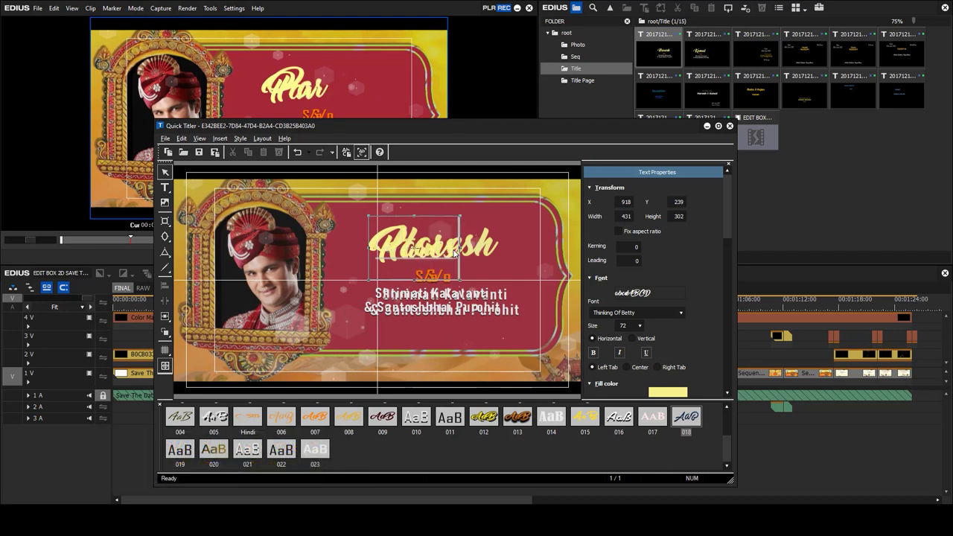
pyautogui.write('sh')
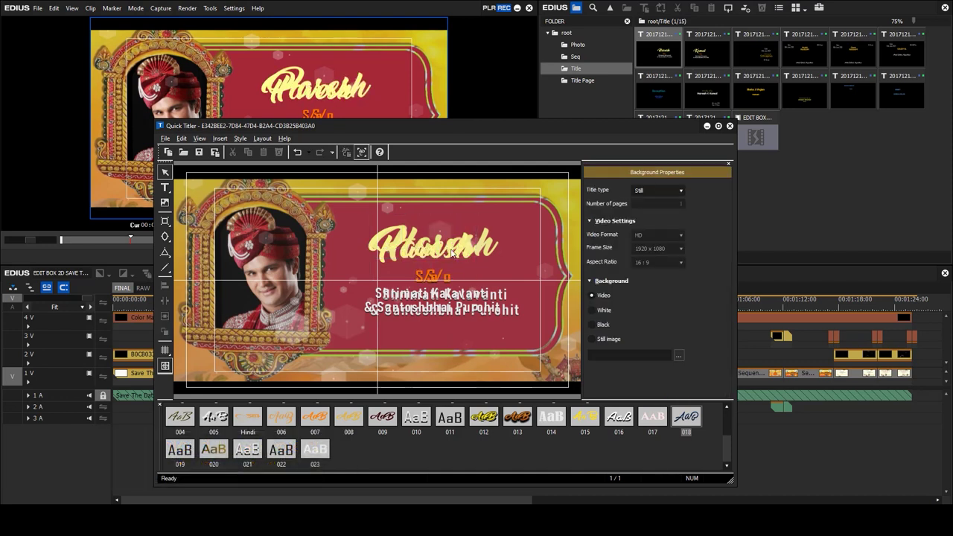
pyautogui.moveTo(439, 257); pyautogui.dragTo(443, 257)
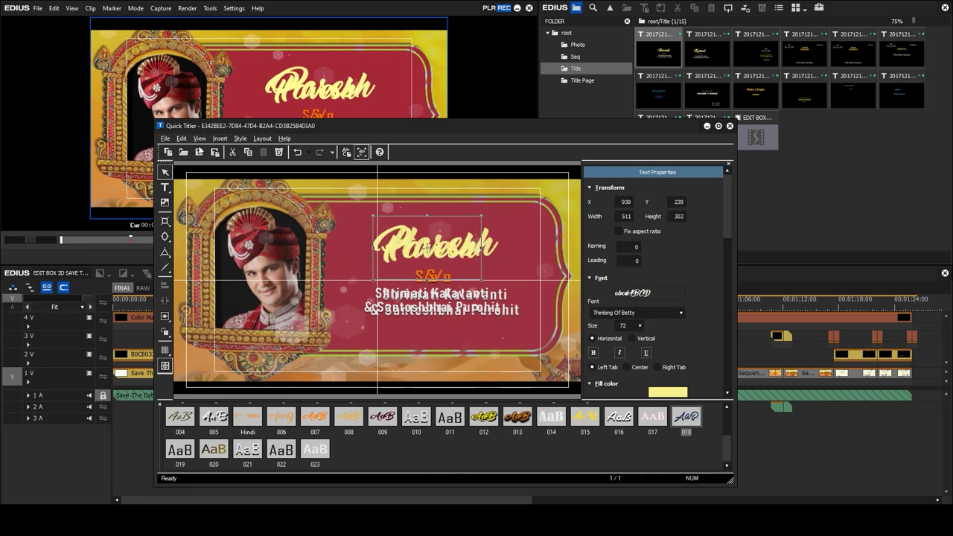
pyautogui.click(199, 155)
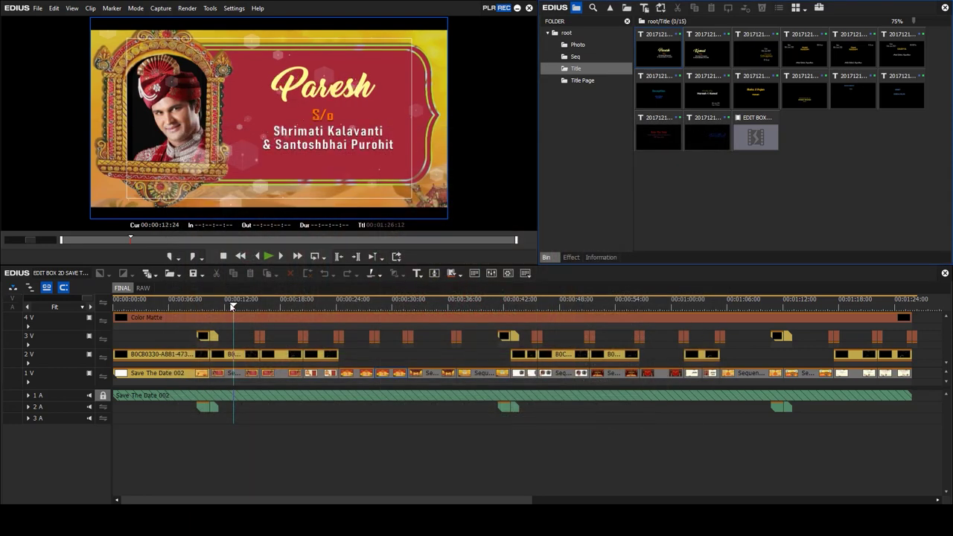
# - Pick the photo of the couple in a green field for the Photo bin folder and copy its pexels clip
pyautogui.moveTo(230, 308)
pyautogui.mouseDown()
pyautogui.moveTo(308, 315)
pyautogui.moveTo(321, 301)
pyautogui.moveTo(444, 316)
pyautogui.moveTo(235, 321)
pyautogui.moveTo(227, 311)
pyautogui.mouseUp()
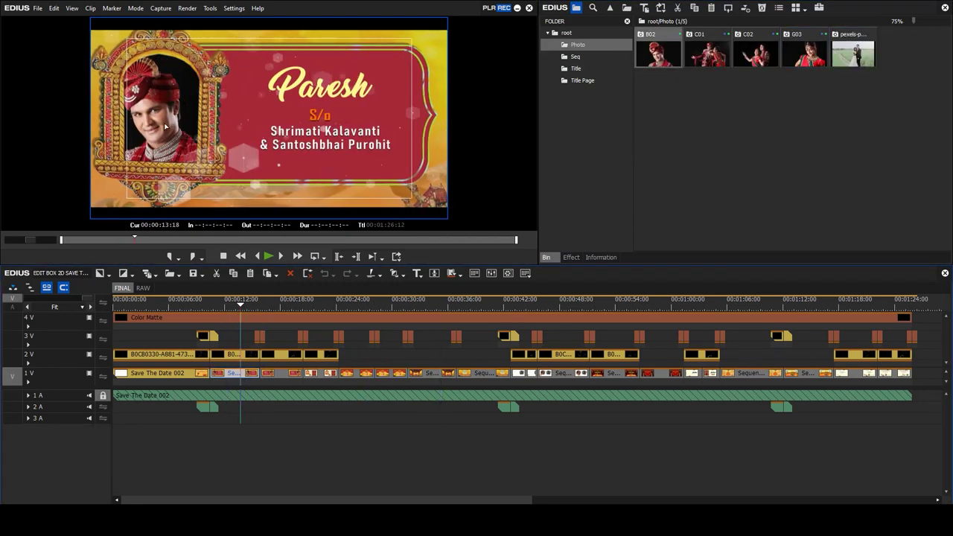
pyautogui.doubleClick(721, 137)
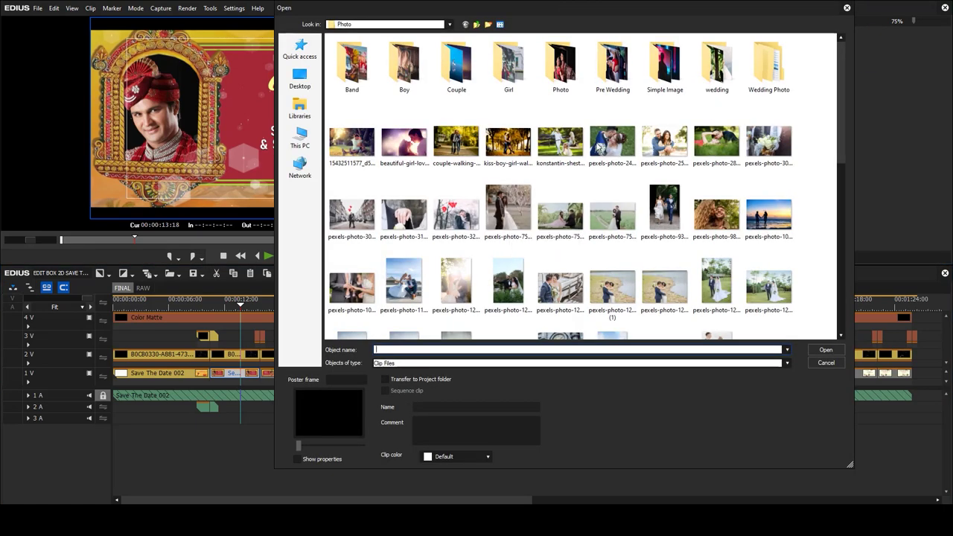
pyautogui.doubleClick(604, 216)
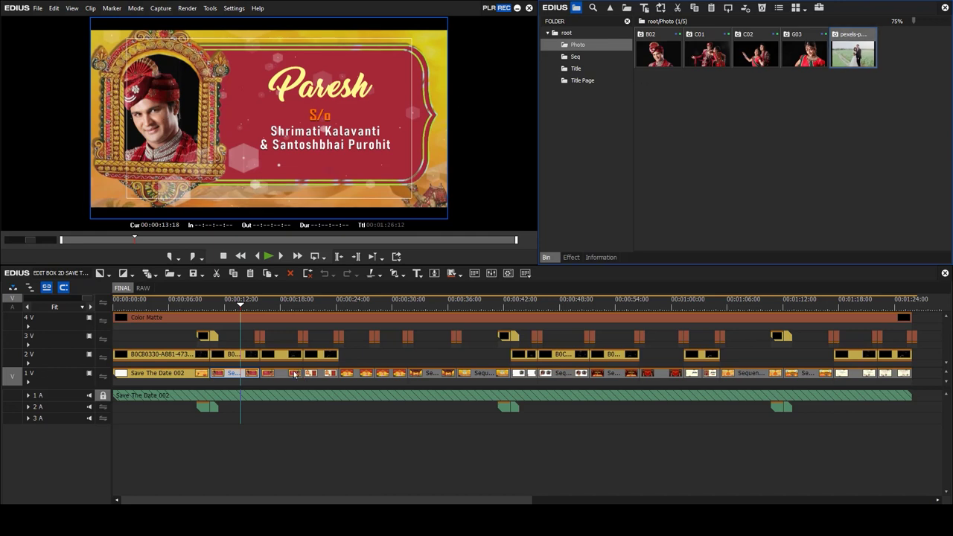
pyautogui.rightClick(854, 52)
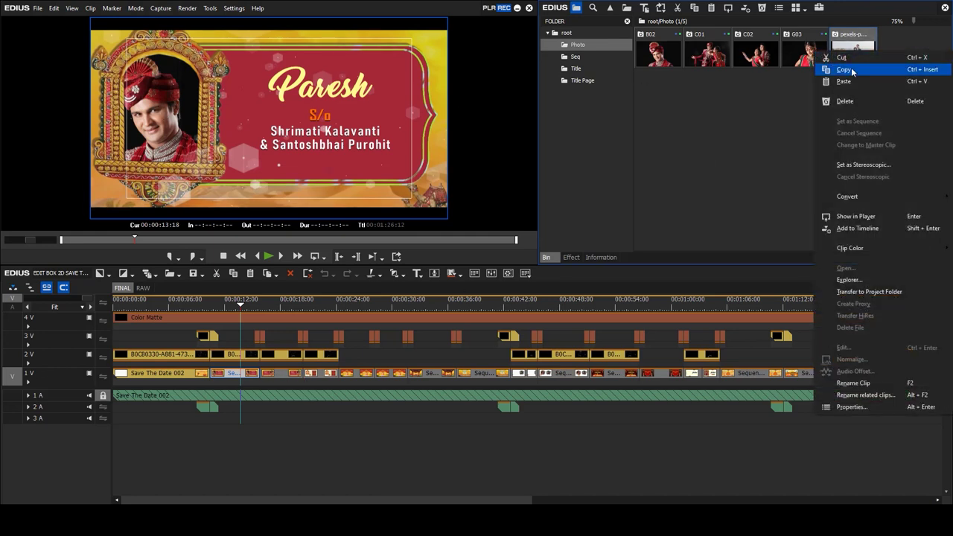
pyautogui.click(846, 70)
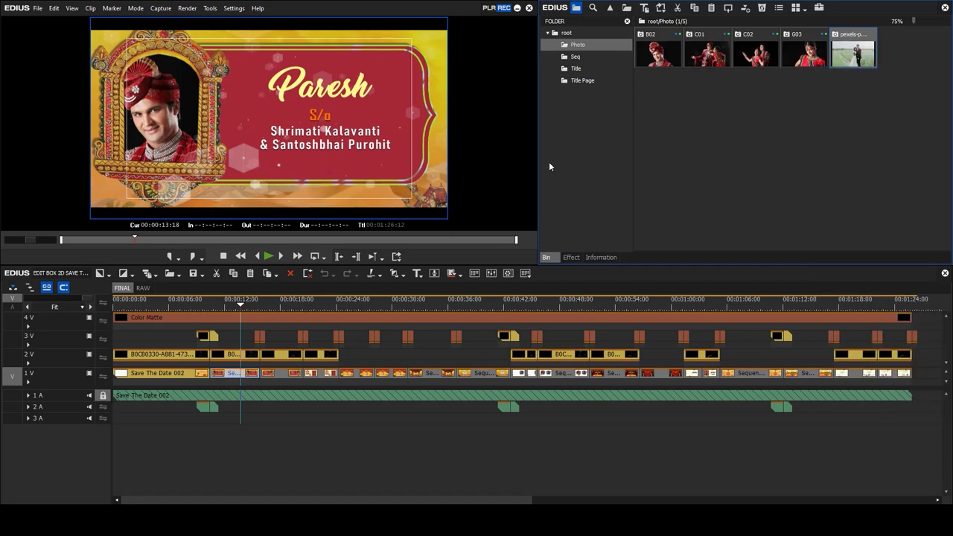
# - Open the groom scene's nested sequence and replace only the clip of B02 on track 3 V with the copied photo, checking it in FINAL
pyautogui.doubleClick(227, 375)
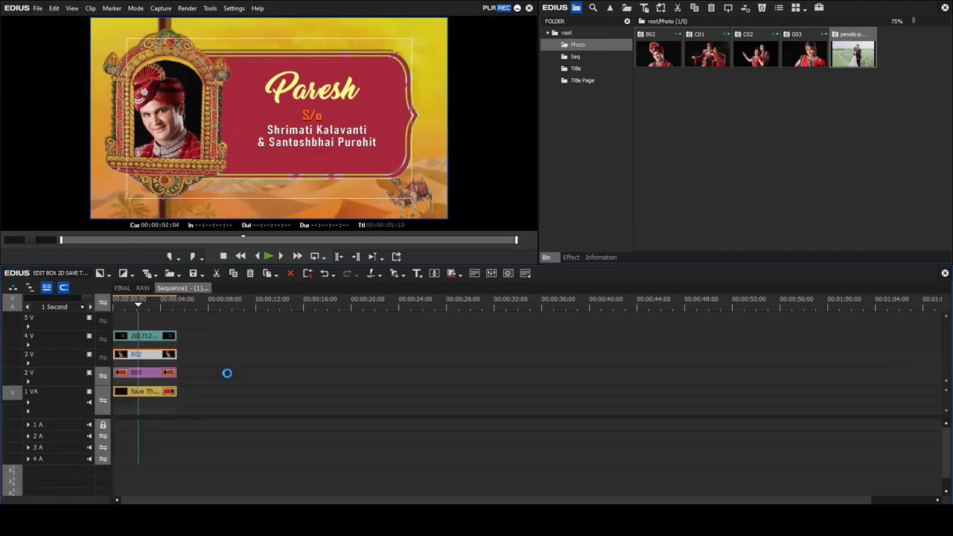
pyautogui.moveTo(135, 306)
pyautogui.mouseDown()
pyautogui.moveTo(148, 306)
pyautogui.moveTo(139, 305)
pyautogui.mouseUp()
pyautogui.click(254, 354)
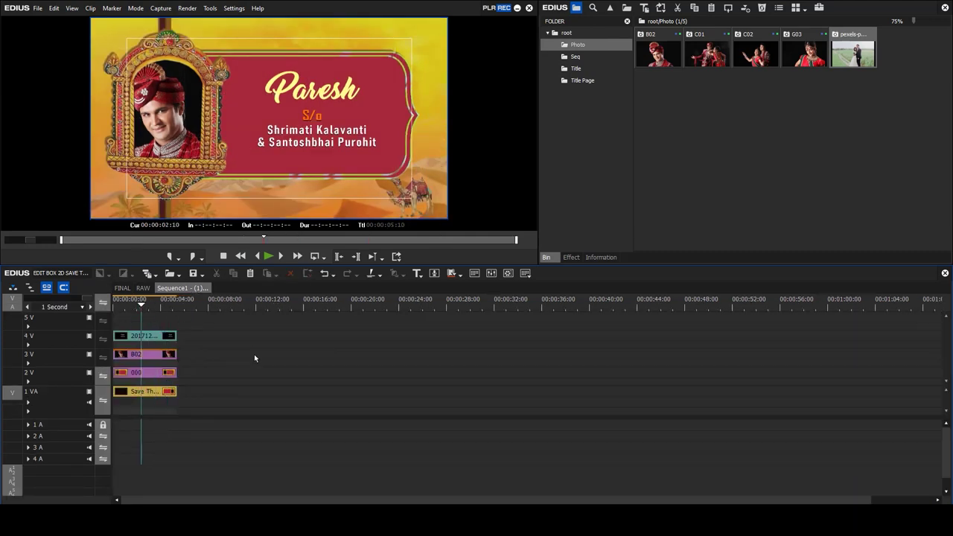
pyautogui.click(135, 356)
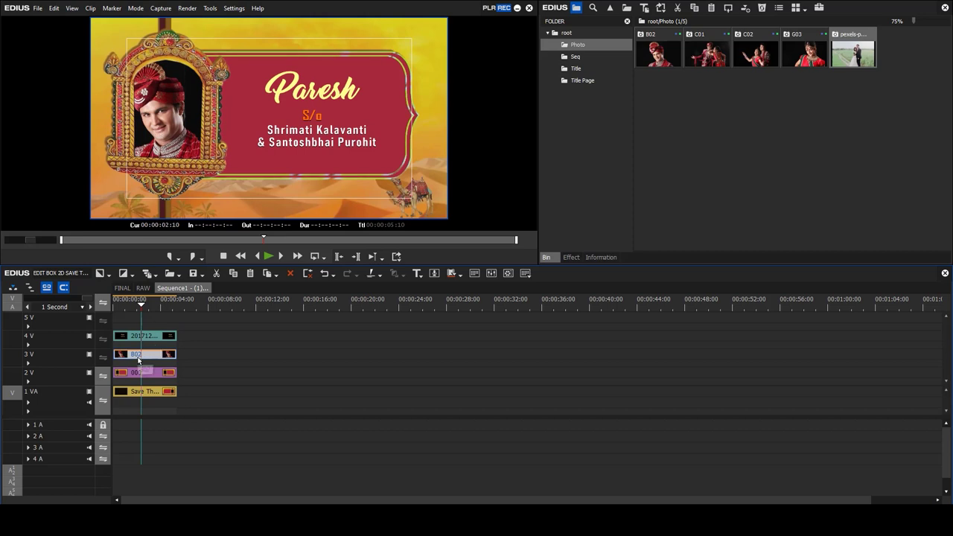
pyautogui.rightClick(141, 358)
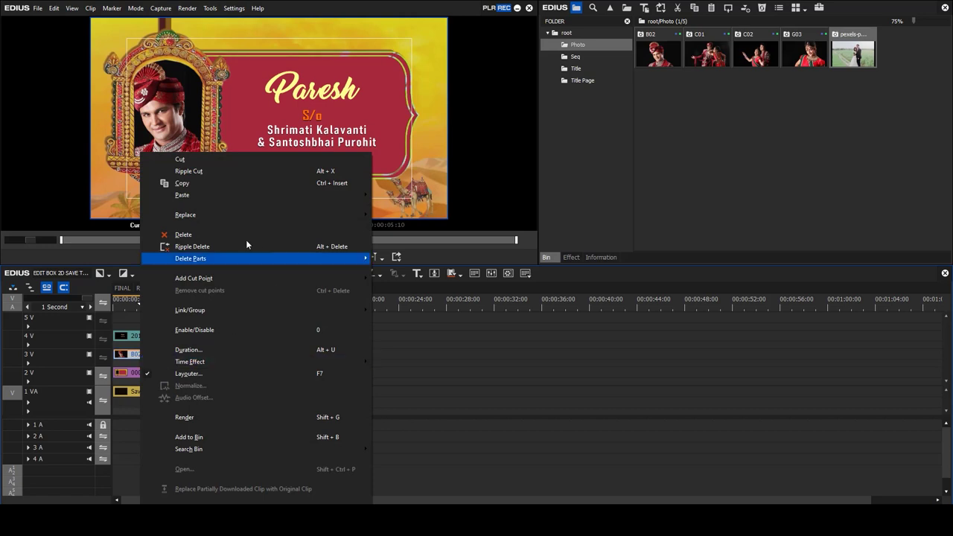
pyautogui.moveTo(188, 221)
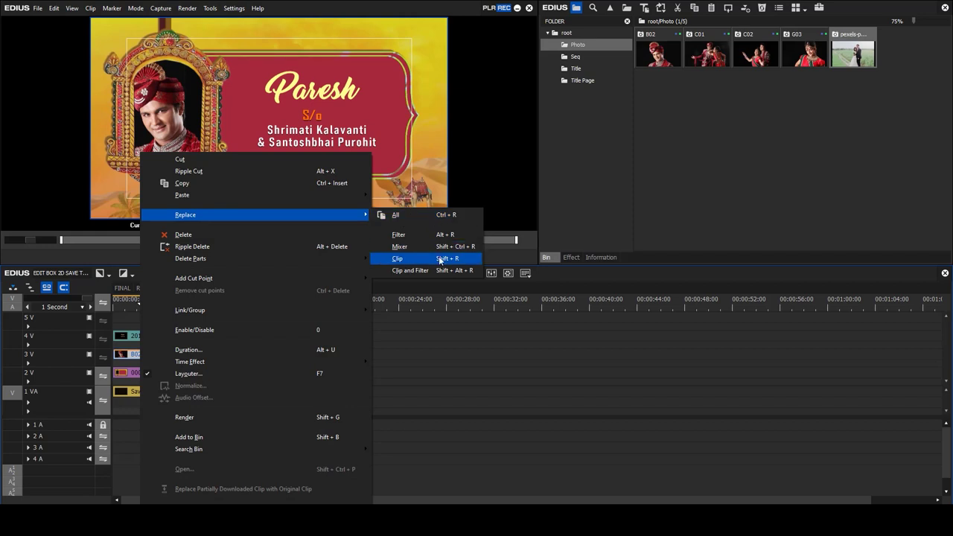
pyautogui.click(419, 262)
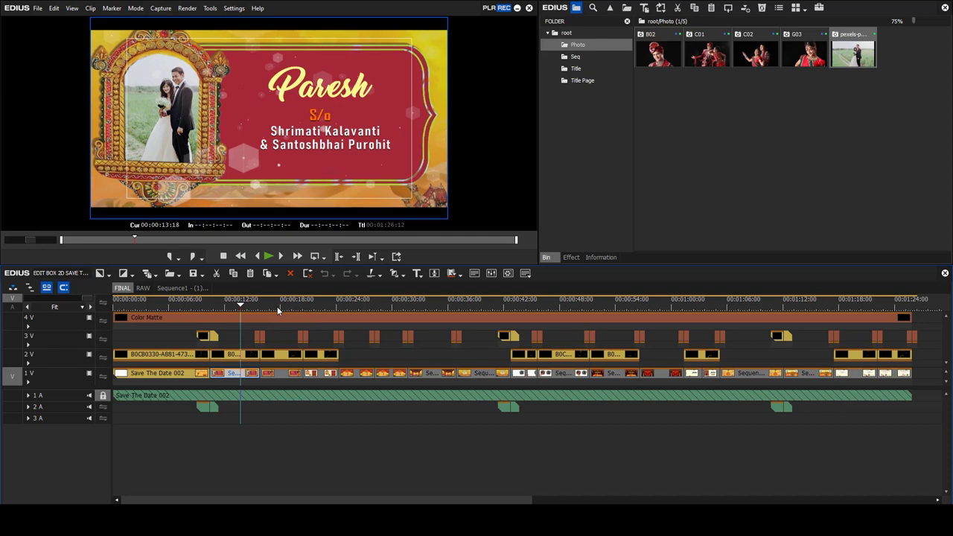
pyautogui.press('j')
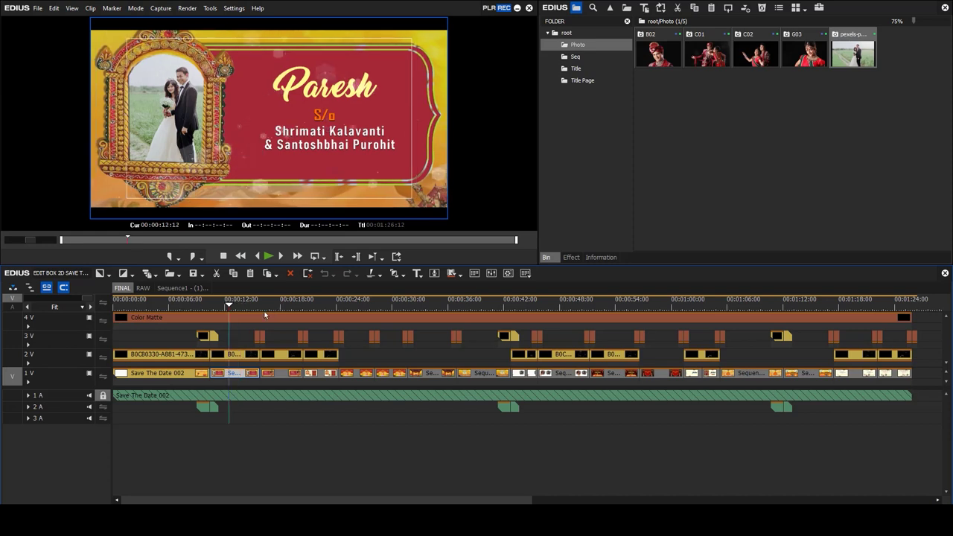